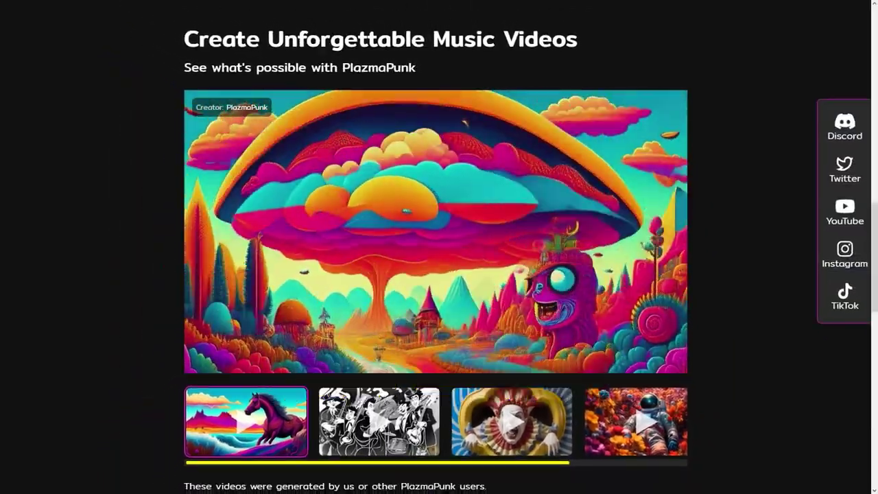
# - Scroll through the PlazmaPunk showcase of sample AI music videos
pyautogui.scroll(8, 440, 247)
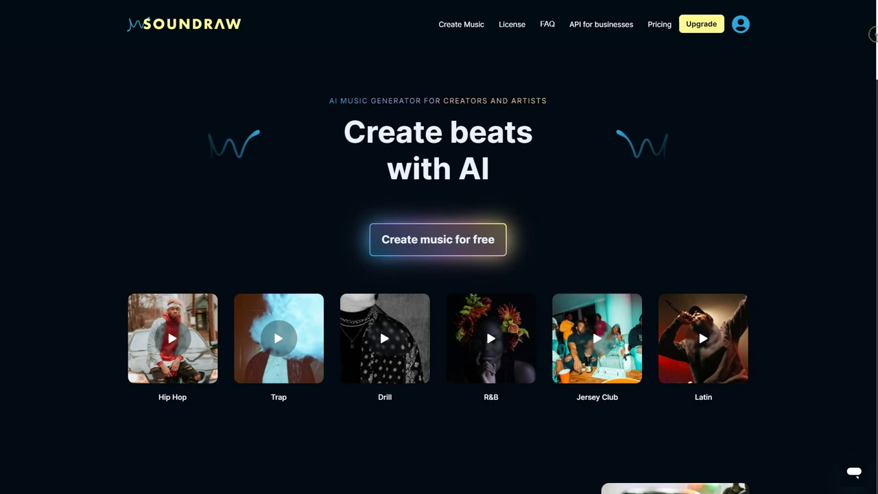
# - Scroll down the Soundraw home page toward the AI track generator
pyautogui.scroll(-7, 853, 60)
pyautogui.scroll(-10, 853, 60)
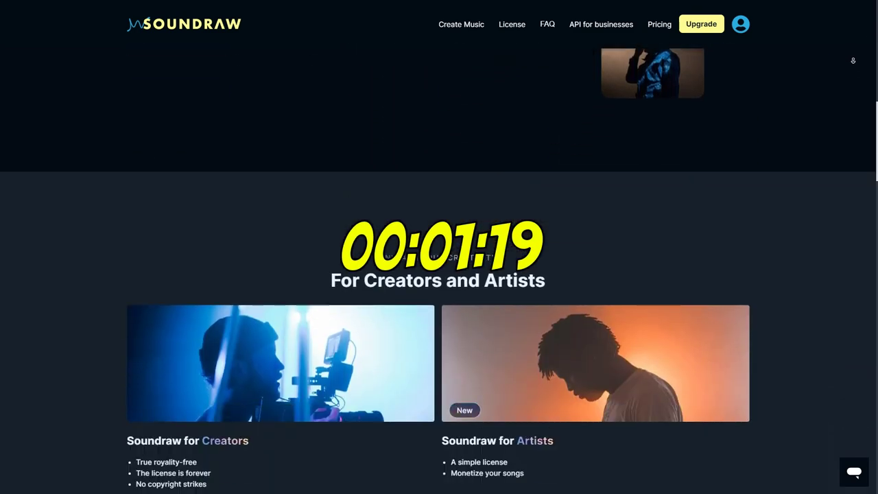
pyautogui.scroll(-10, 853, 61)
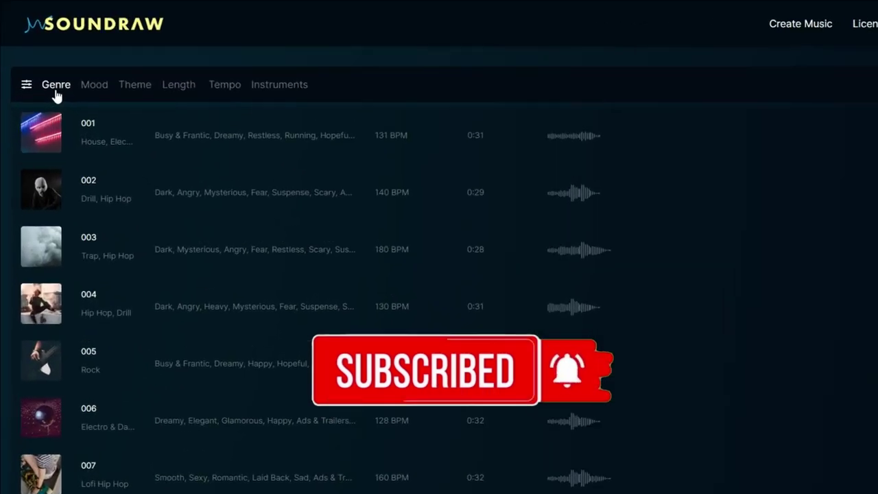
# - Look over the genre, mood, theme, length, tempo and instrument filter options
pyautogui.click(56, 91)
pyautogui.click(94, 93)
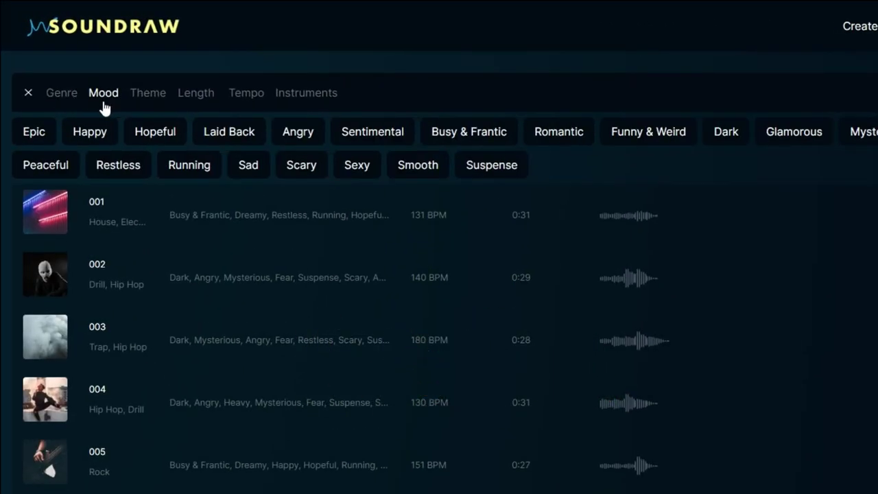
pyautogui.click(154, 102)
pyautogui.click(197, 96)
pyautogui.click(244, 96)
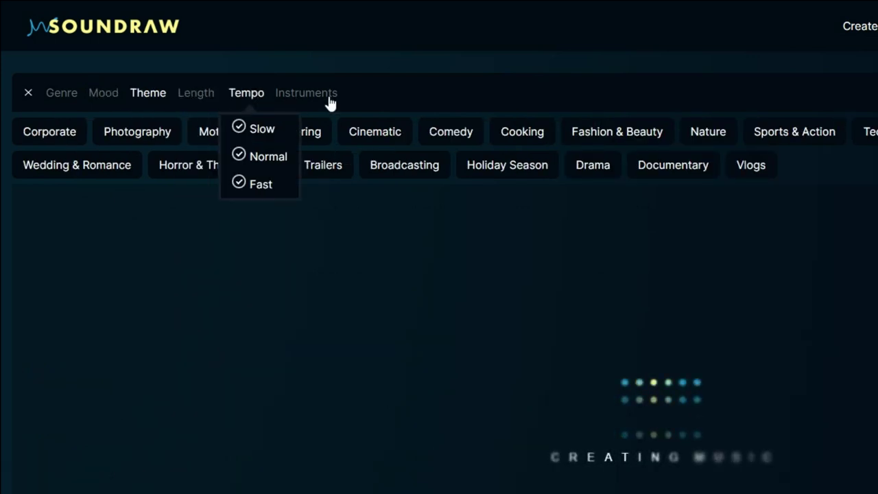
pyautogui.click(331, 101)
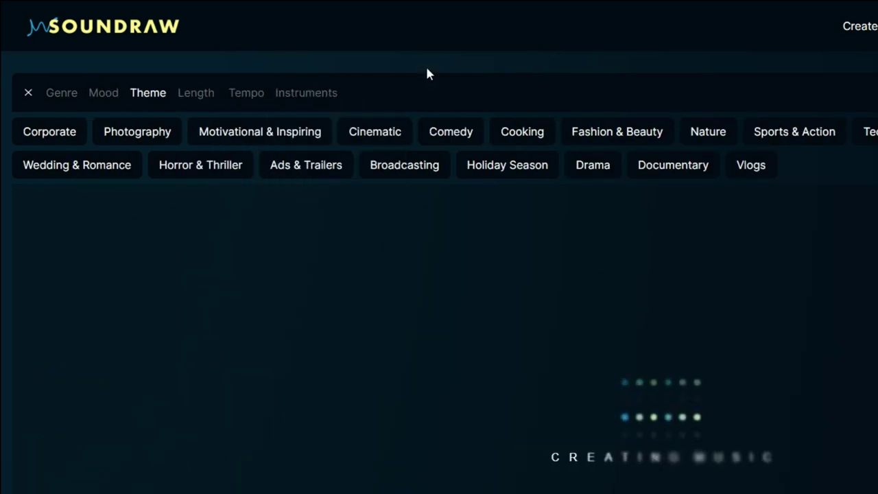
pyautogui.click(28, 92)
# - Filter tracks to Hip Hop and Trap with Happy, Sexy and Smooth moods, and expand track 001
pyautogui.click(60, 96)
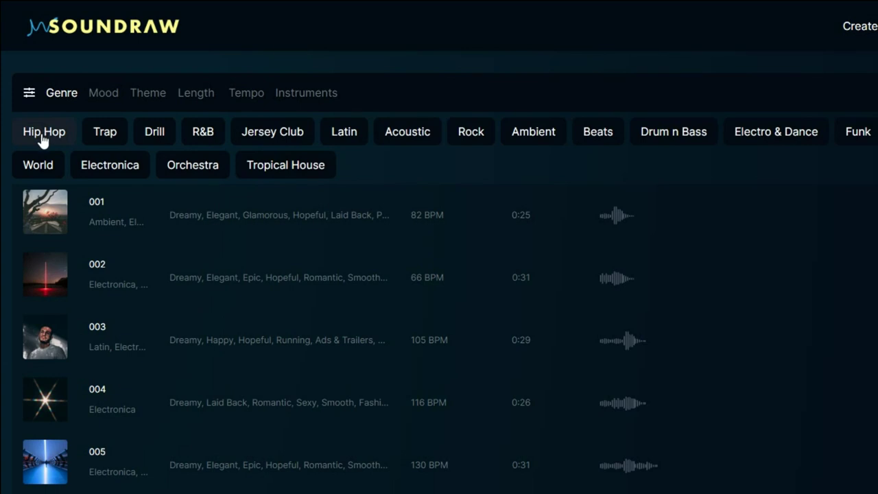
pyautogui.click(43, 134)
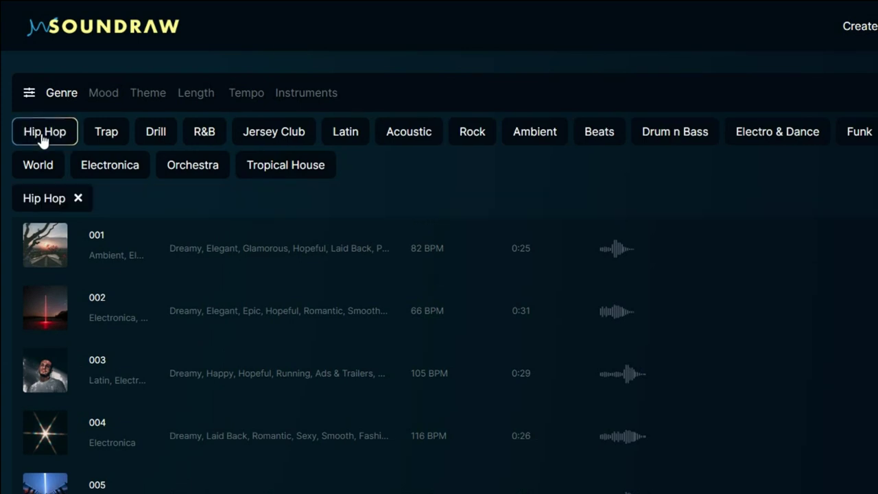
pyautogui.click(102, 144)
pyautogui.click(107, 101)
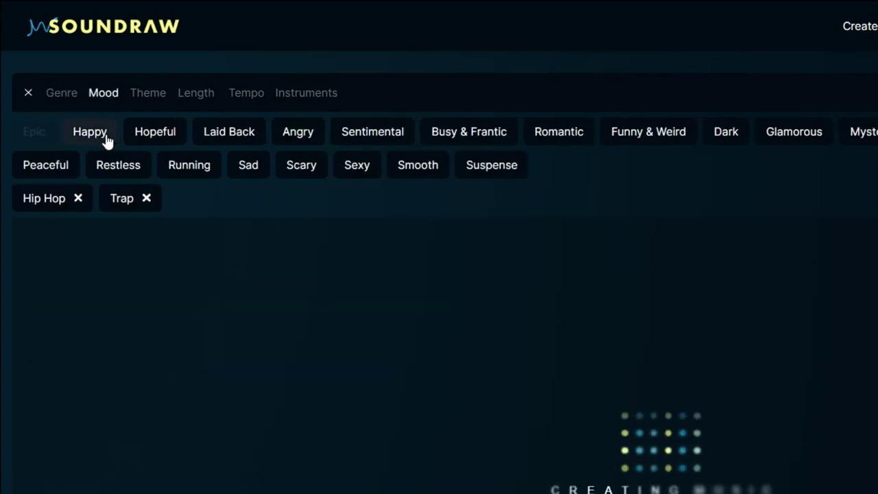
pyautogui.click(104, 139)
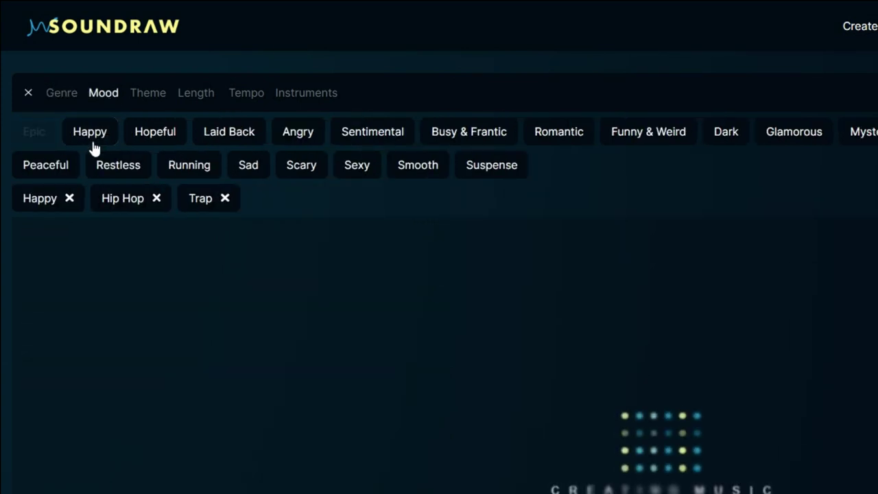
pyautogui.click(355, 173)
pyautogui.click(428, 173)
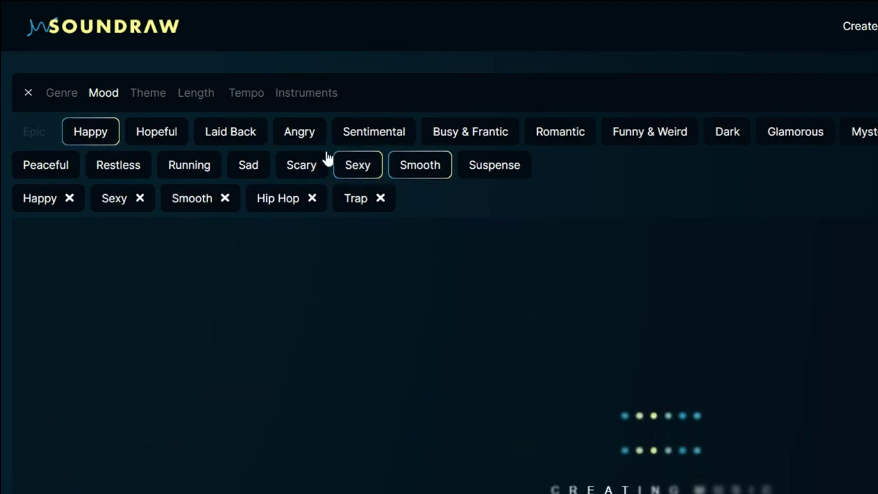
pyautogui.click(248, 96)
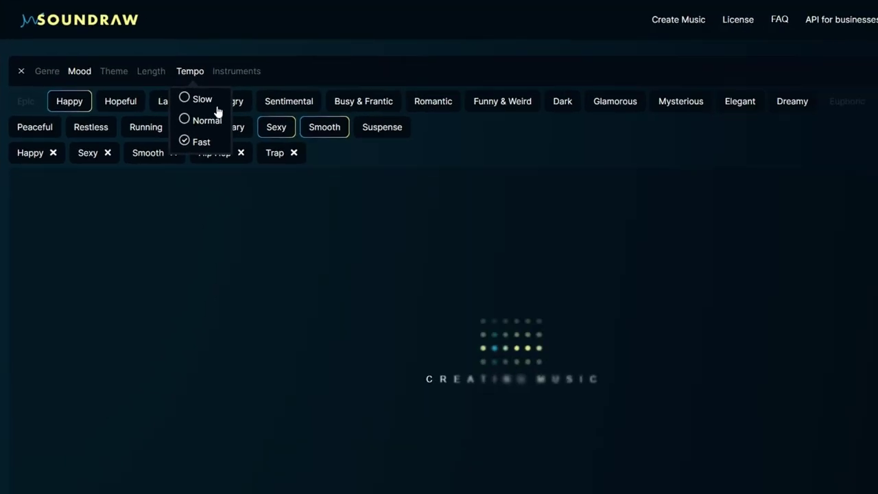
pyautogui.click(31, 173)
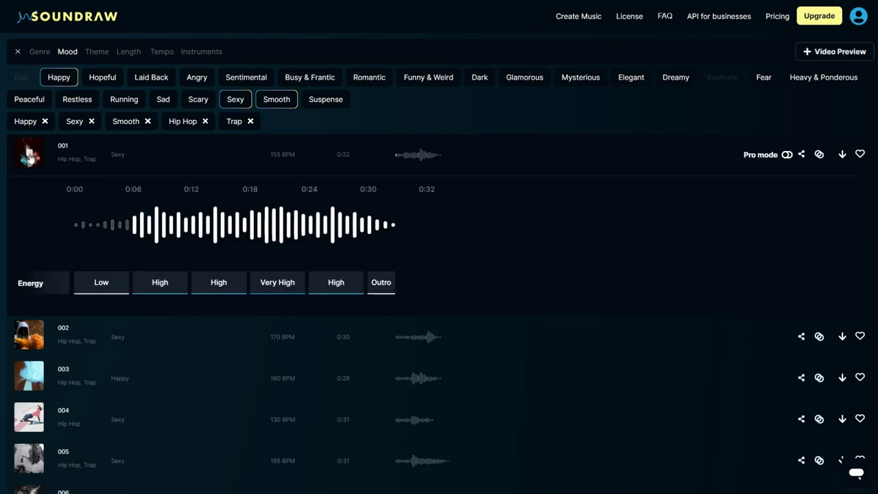
# - Play track 002 and turn on Pro mode to show its Melody, Backing, Bass, Drums and Fills grid
pyautogui.click(29, 335)
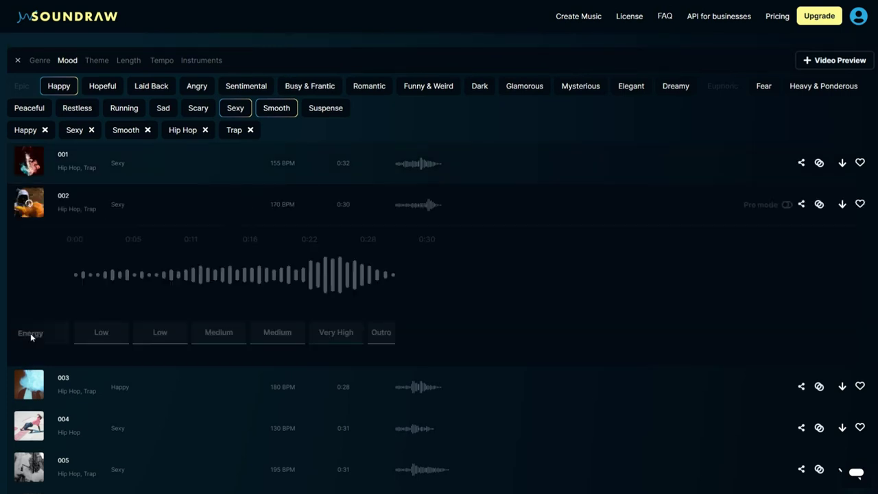
pyautogui.click(426, 206)
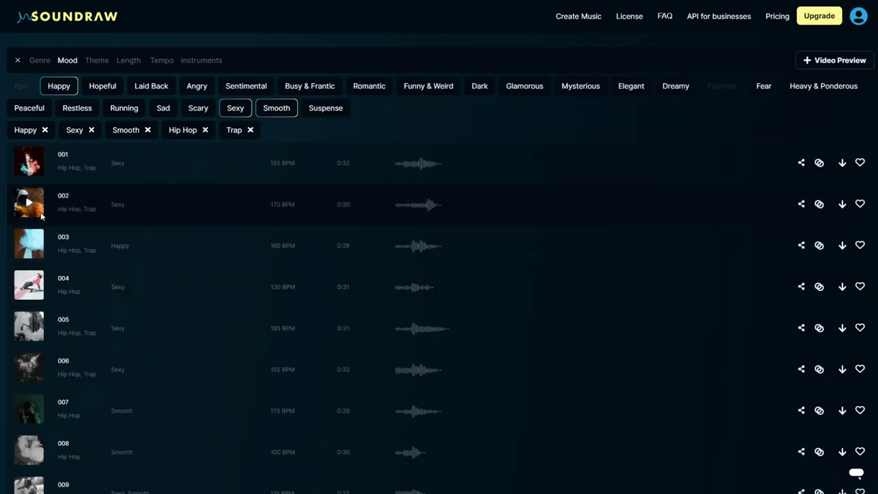
pyautogui.click(31, 203)
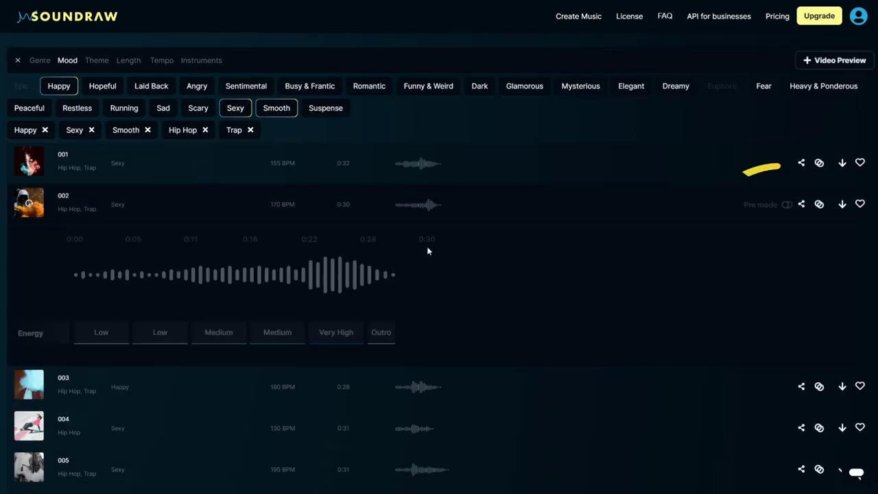
pyautogui.click(788, 205)
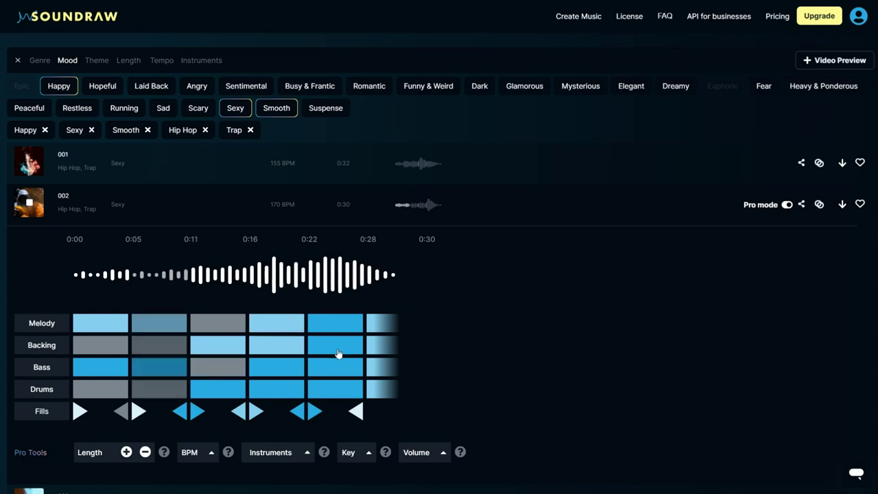
pyautogui.scroll(-1, 149, 415)
# - Check track 002's instruments and adjust its length to 0:35
pyautogui.click(307, 393)
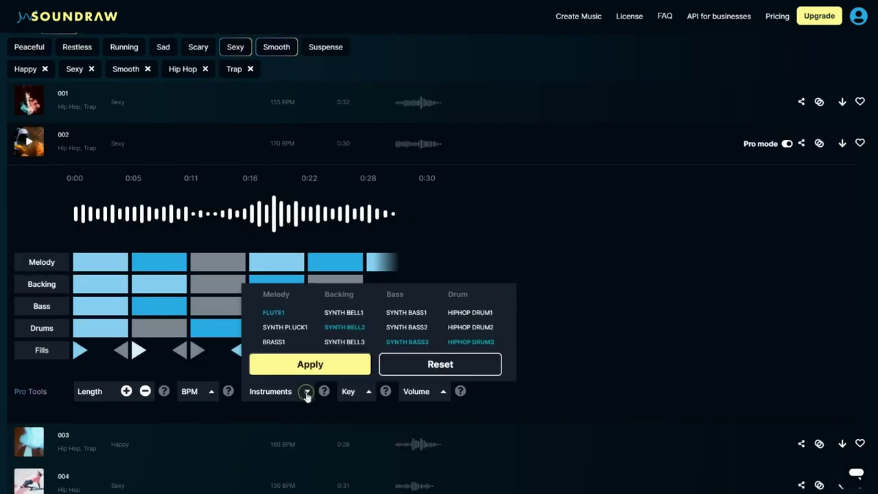
pyautogui.click(127, 392)
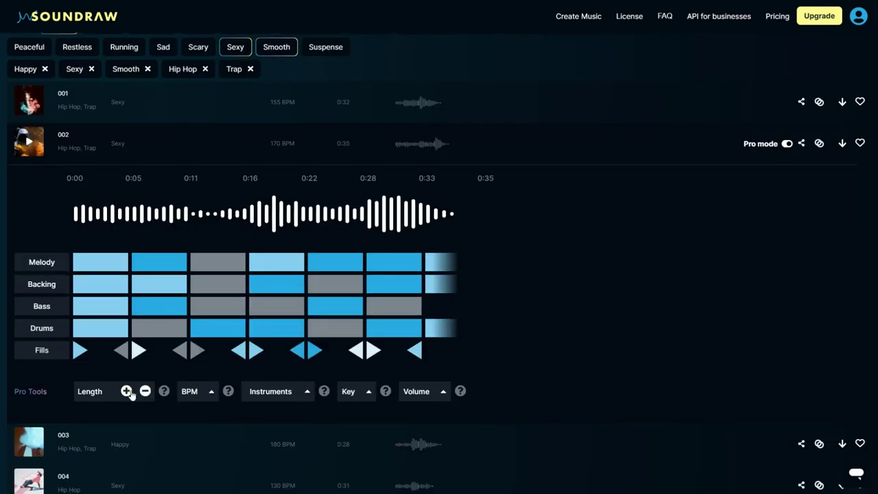
pyautogui.click(145, 392)
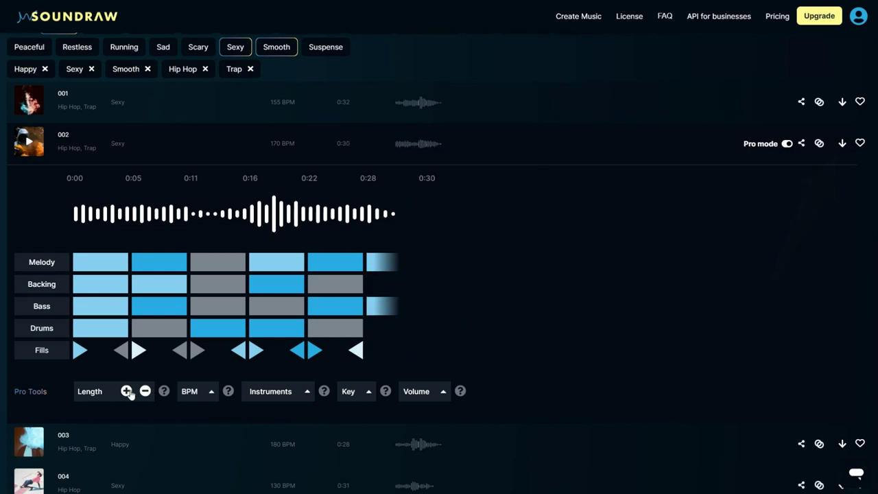
pyautogui.click(127, 391)
pyautogui.click(145, 391)
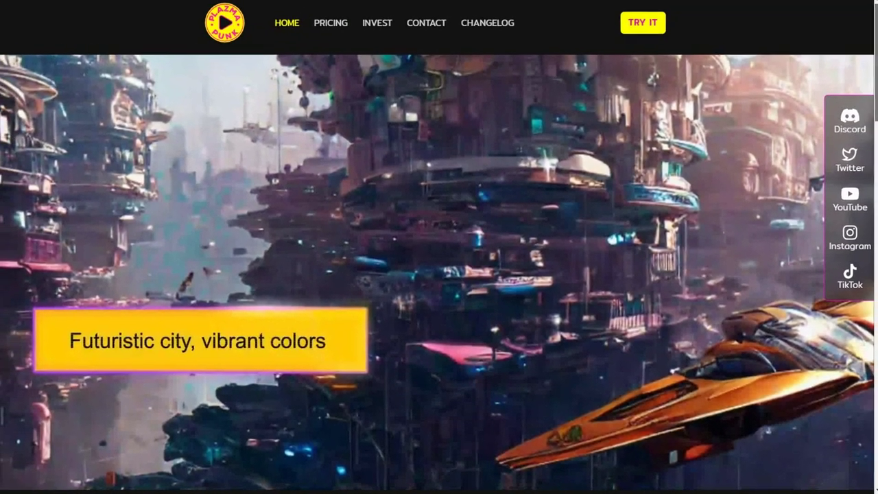
# - Launch PlazmaPunk's Generate your own AI Video app from the landing page via TRY IT
pyautogui.moveTo(875, 58); pyautogui.dragTo(876, 99)
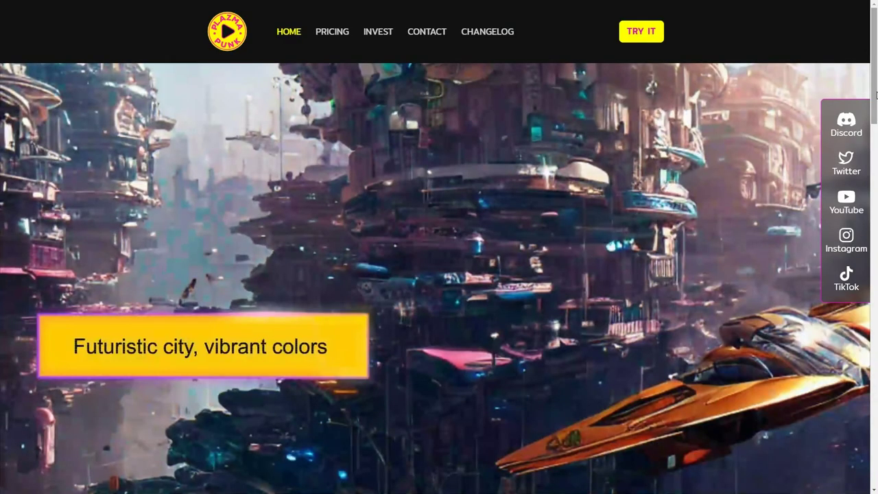
pyautogui.click(641, 33)
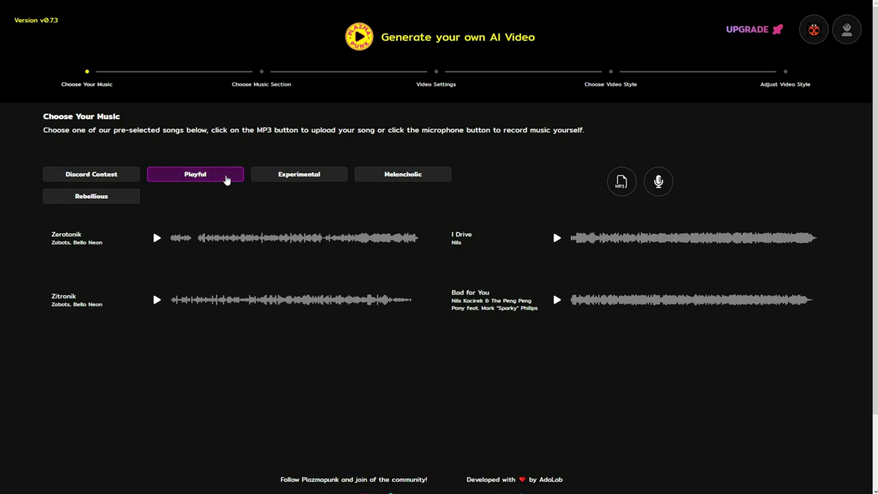
# - Browse the Playful, Experimental, Melancholic and Rebellious song lists, settling on Experimental
pyautogui.click(225, 175)
pyautogui.click(337, 178)
pyautogui.click(412, 176)
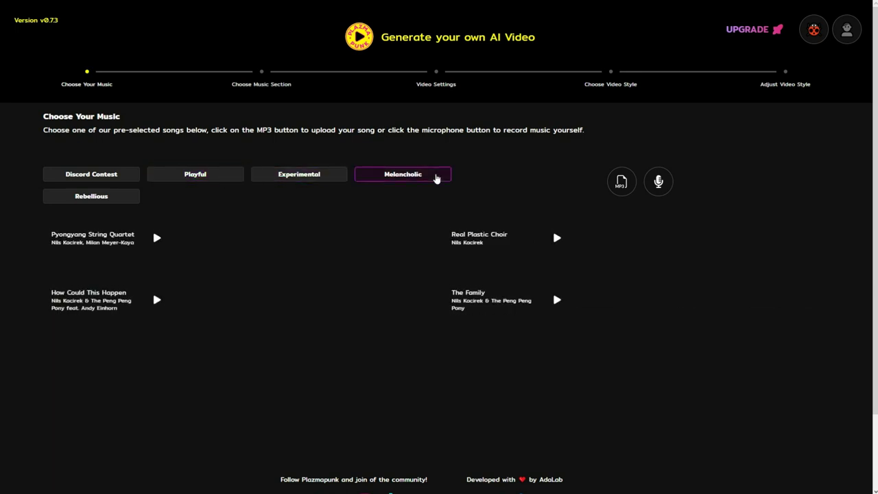
pyautogui.click(130, 199)
pyautogui.click(338, 177)
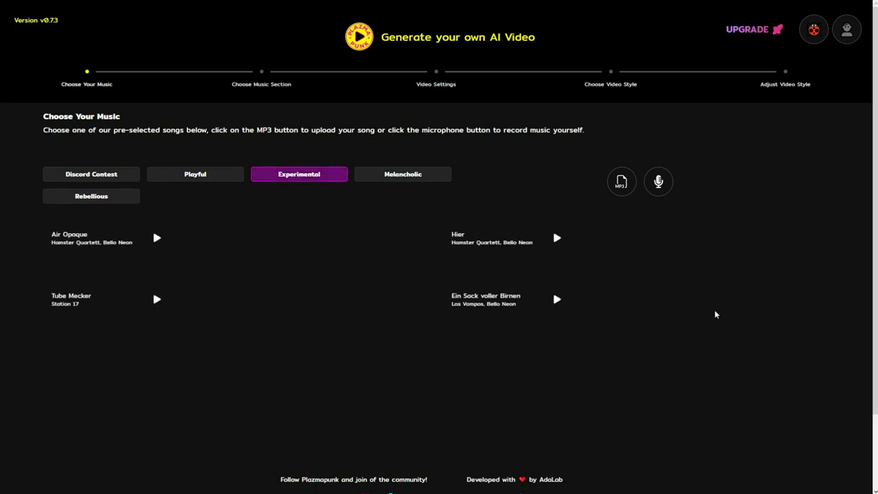
# - Sign in and choose 'Ein Sack voller Birnen' as the video's song
pyautogui.click(847, 33)
pyautogui.click(828, 66)
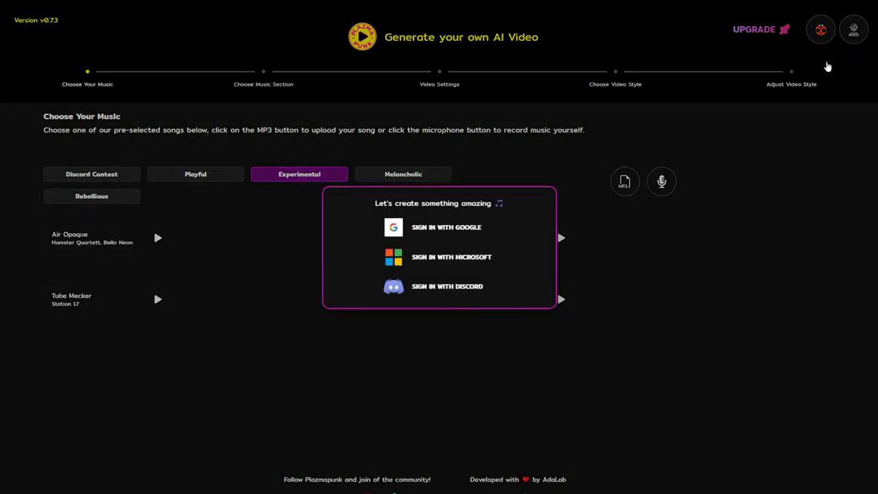
pyautogui.click(507, 230)
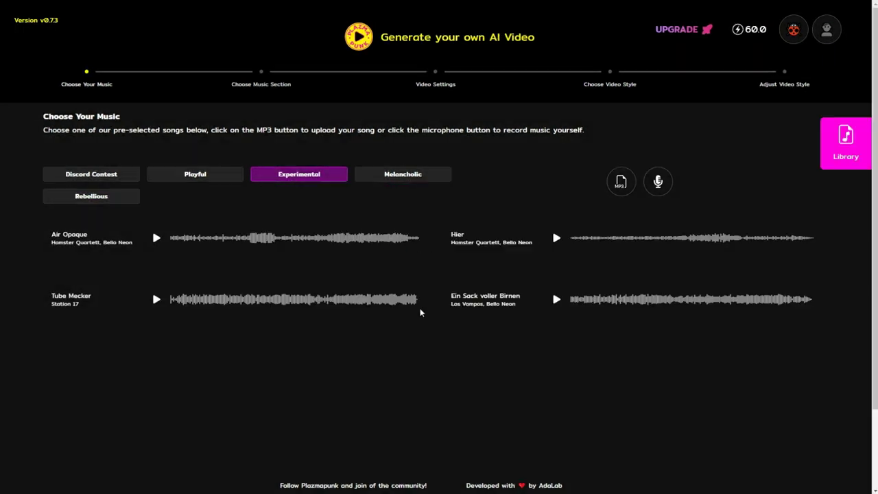
pyautogui.click(483, 303)
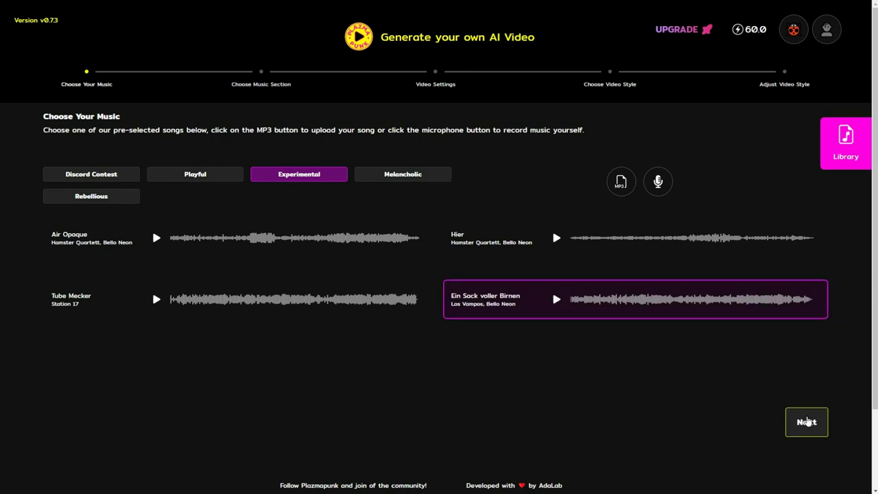
pyautogui.click(807, 421)
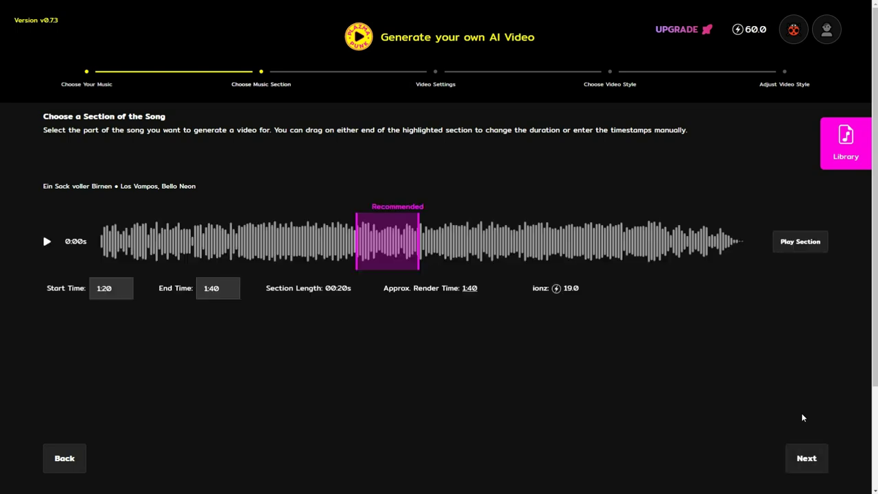
# - Set the 20-second song section to 2:26–2:46 and continue to video settings
pyautogui.moveTo(401, 247); pyautogui.dragTo(153, 246)
pyautogui.click(807, 459)
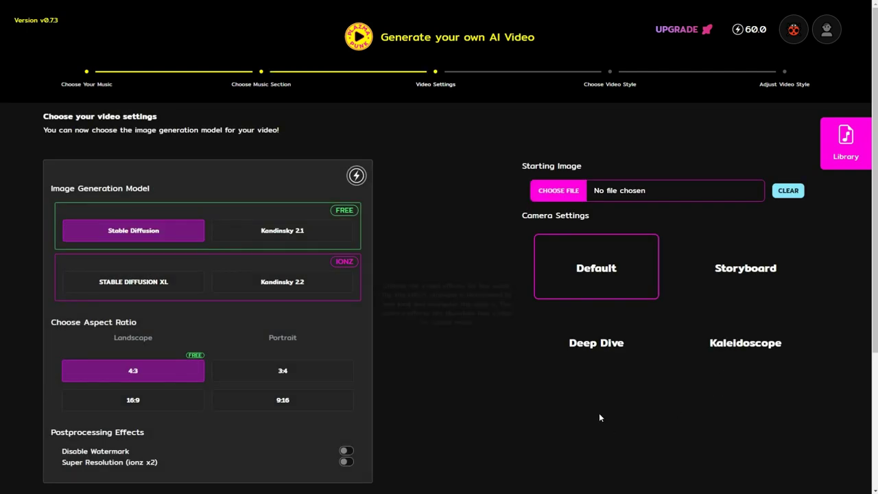
# - Use Initial-Image.jpg as the starting image with the Deep Dive camera effect
pyautogui.click(559, 191)
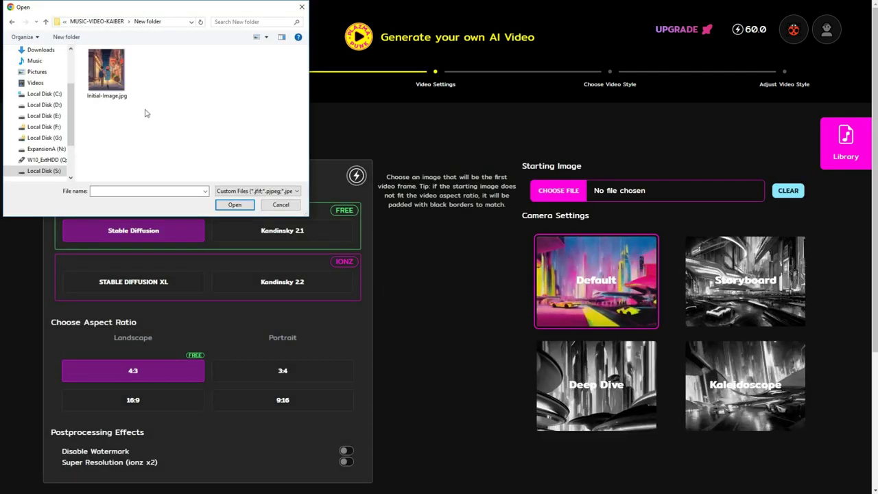
pyautogui.click(119, 84)
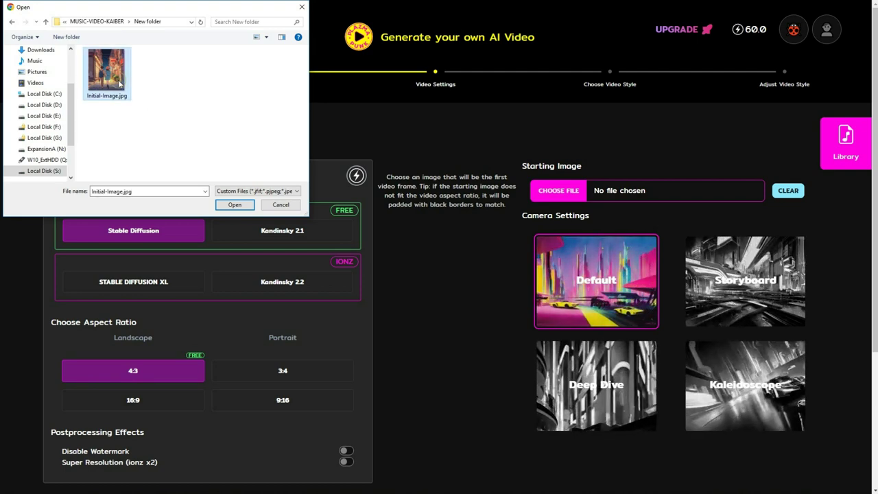
pyautogui.click(226, 204)
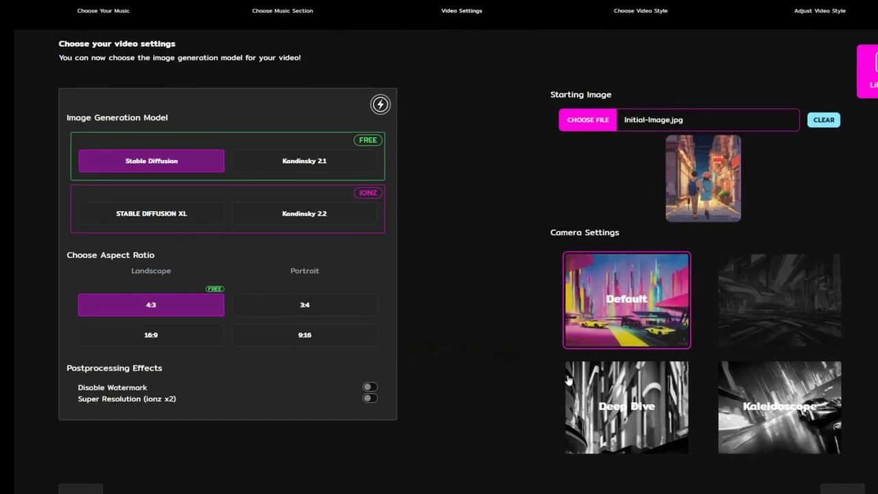
pyautogui.click(601, 431)
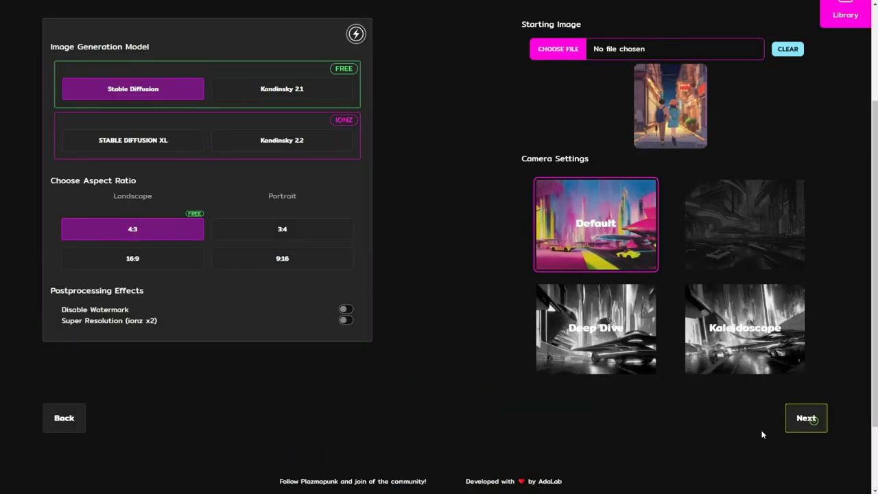
pyautogui.click(803, 422)
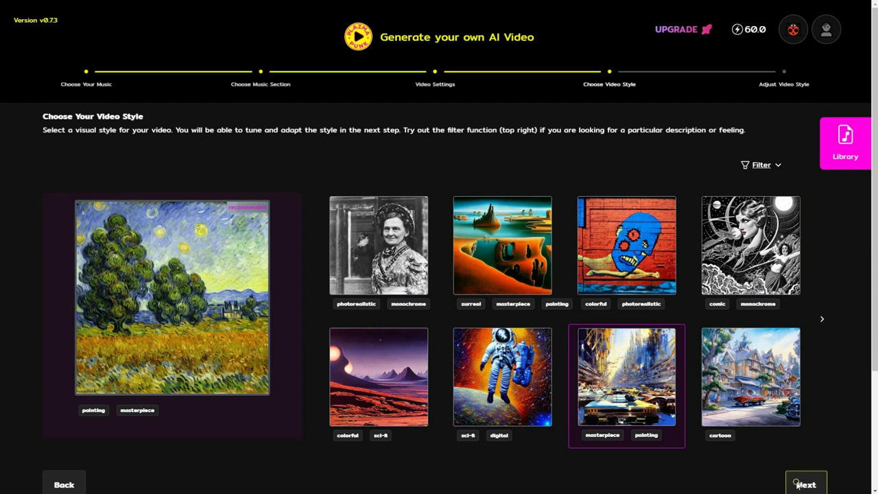
# - Confirm the masterpiece cityscape painting style and continue to Adjust Your Video
pyautogui.click(797, 485)
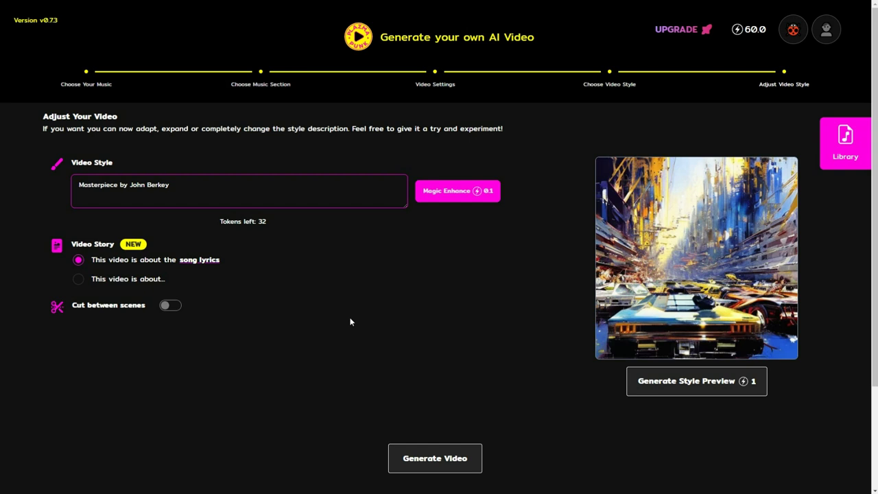
# - Try the custom 'This video is about...' story, revert to song lyrics, and generate the video
pyautogui.click(79, 280)
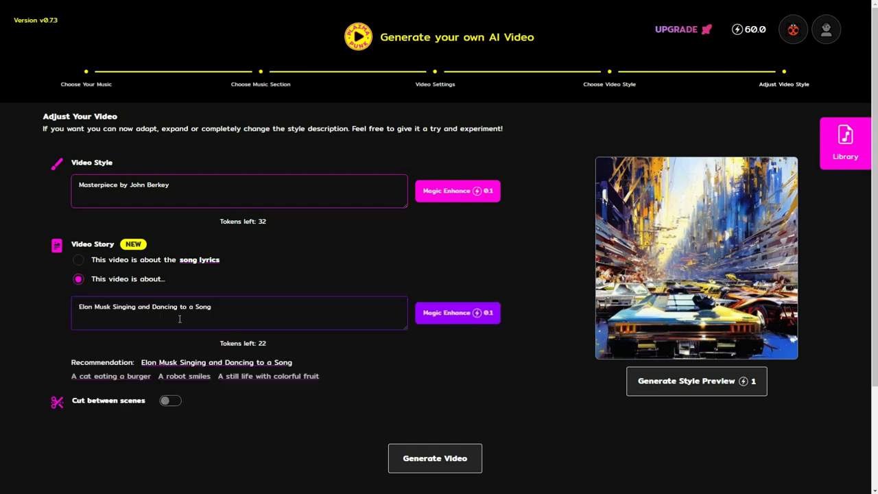
pyautogui.moveTo(226, 311); pyautogui.dragTo(108, 304)
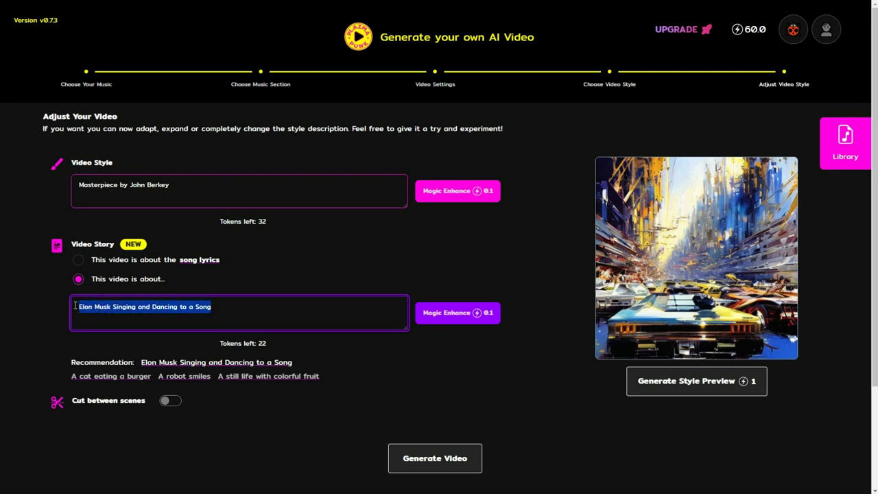
pyautogui.click(231, 310)
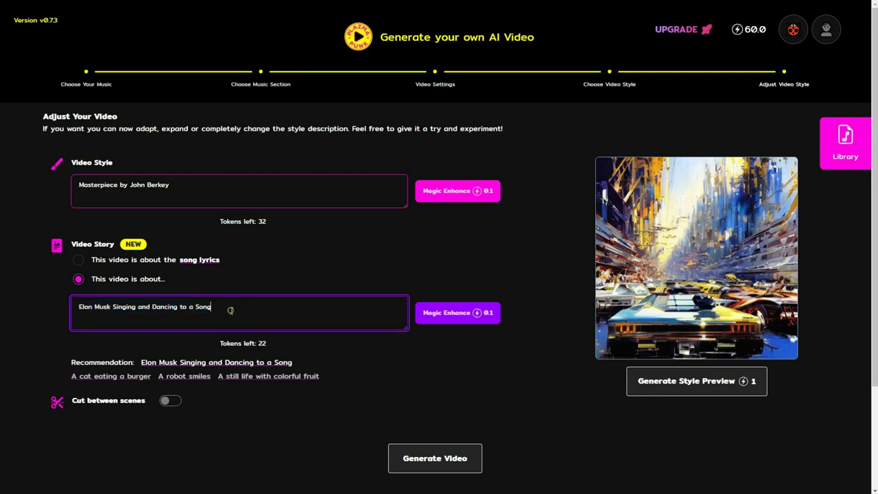
pyautogui.click(79, 262)
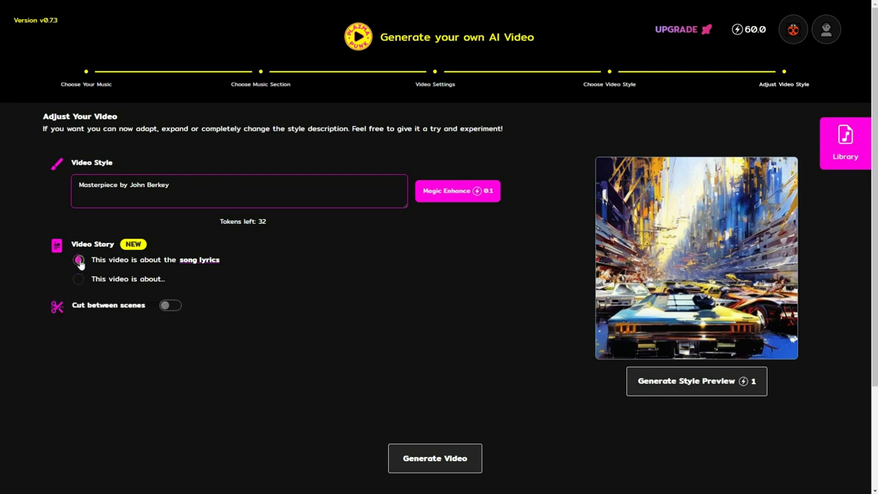
pyautogui.click(444, 454)
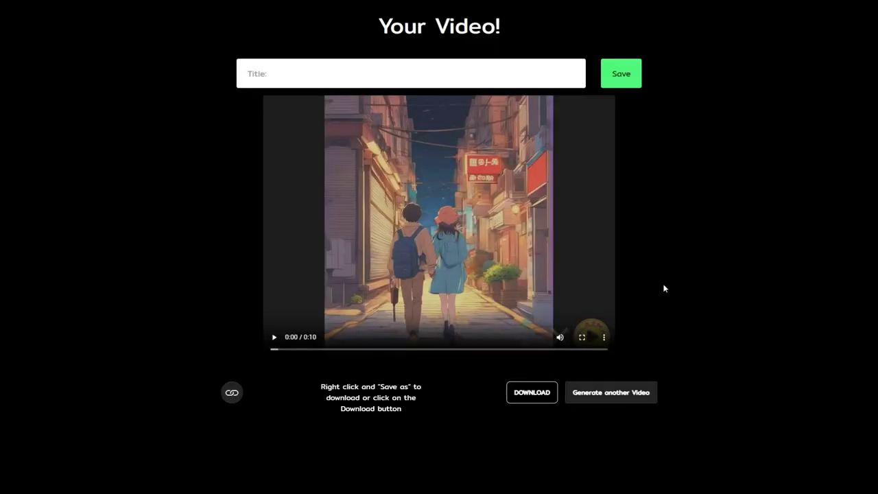
# - Play the finished 0:10 anime street clip on the Your Video! page
pyautogui.click(275, 338)
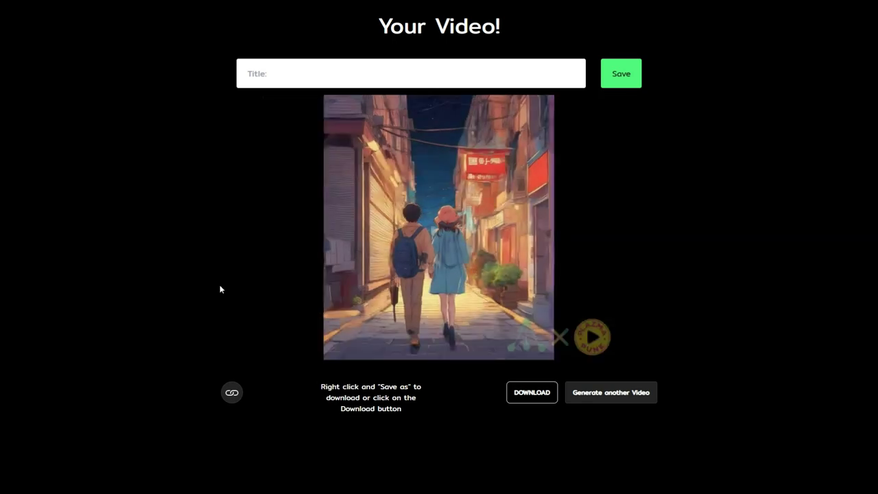